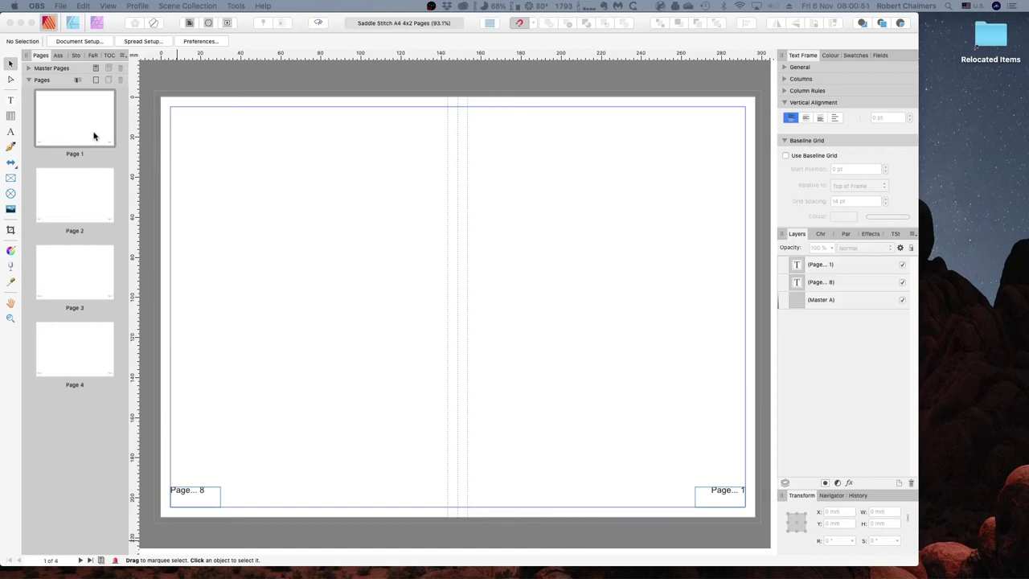
- Check the page numbers on the sheets (2/7, 6/3, 4/5), then return to the 8/1 sheet
click(84, 198)
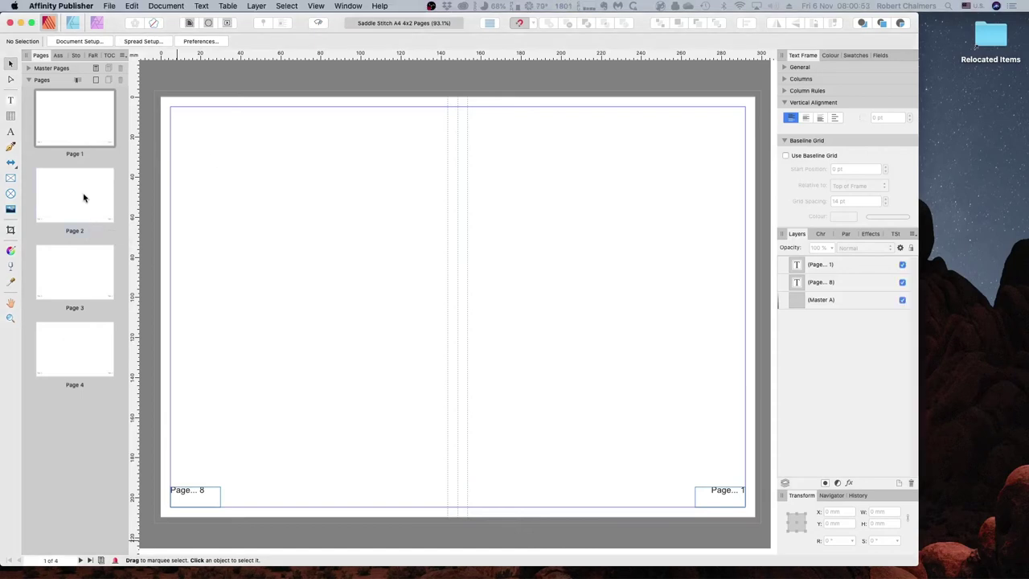
click(83, 197)
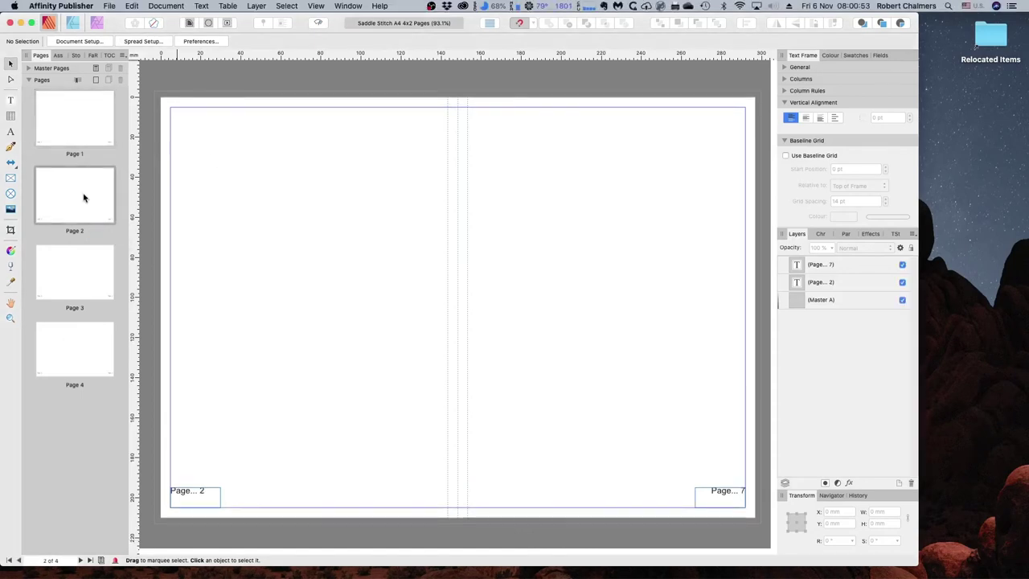
click(82, 267)
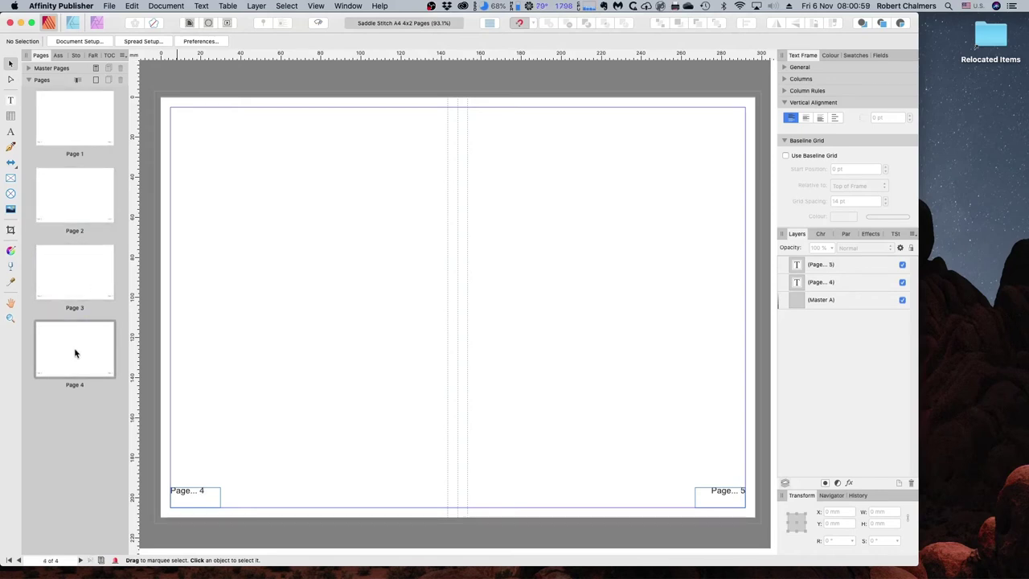
click(76, 117)
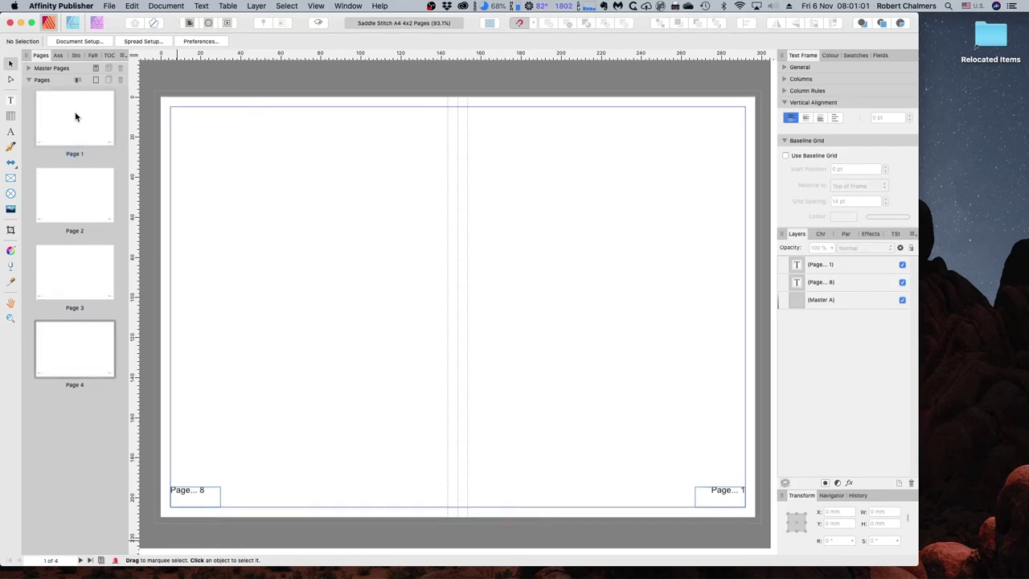
click(110, 7)
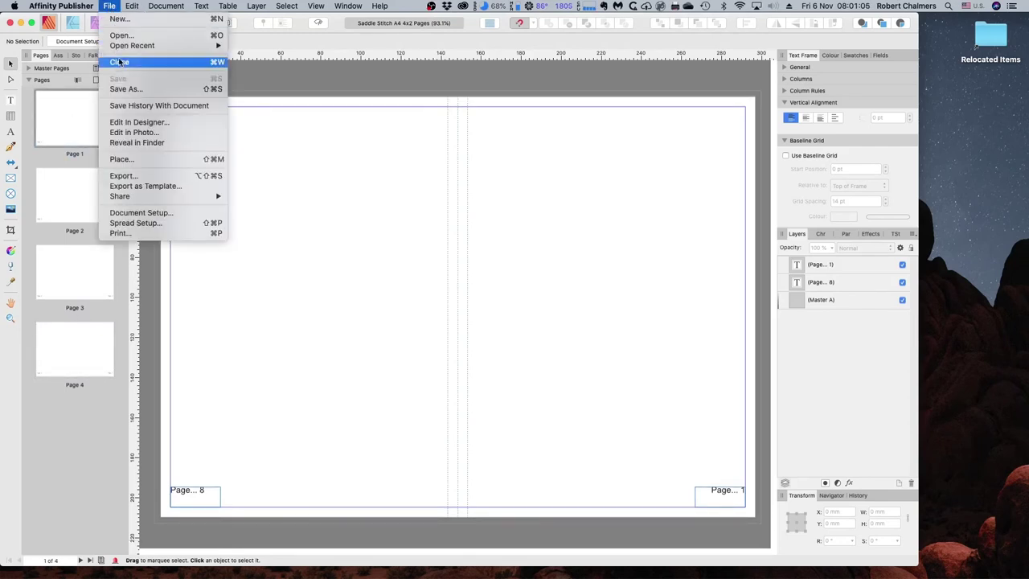
- Export all pages to PDF as 'Saddle Stitch A4 4x2 Pages' in Downloads, ignoring preflight warnings
click(134, 177)
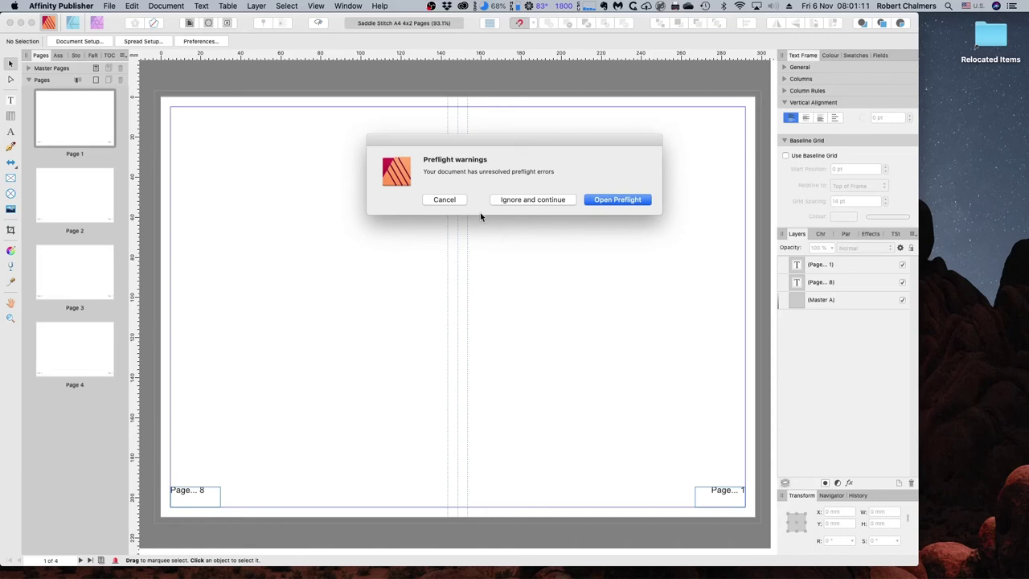
click(517, 202)
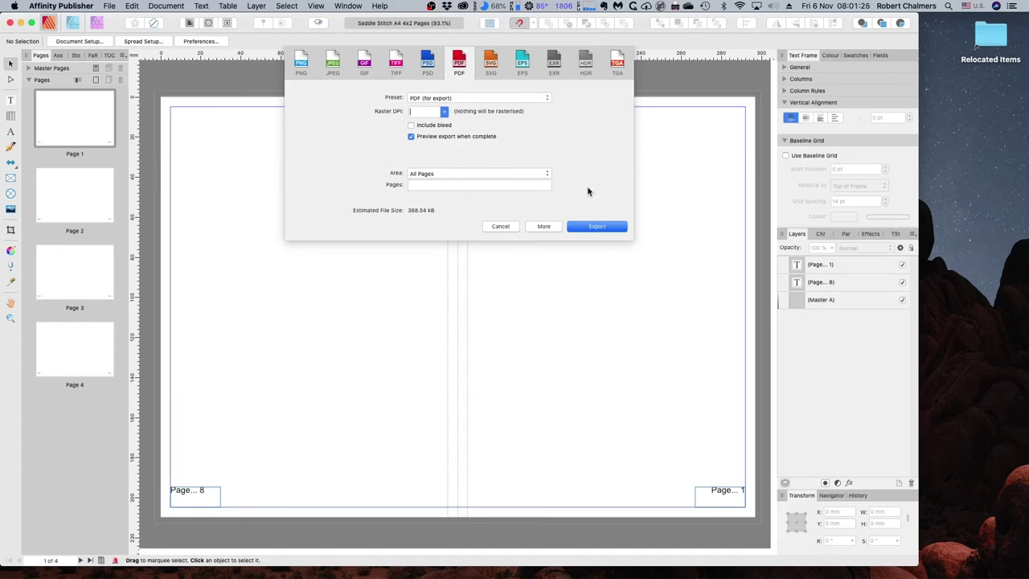
click(595, 227)
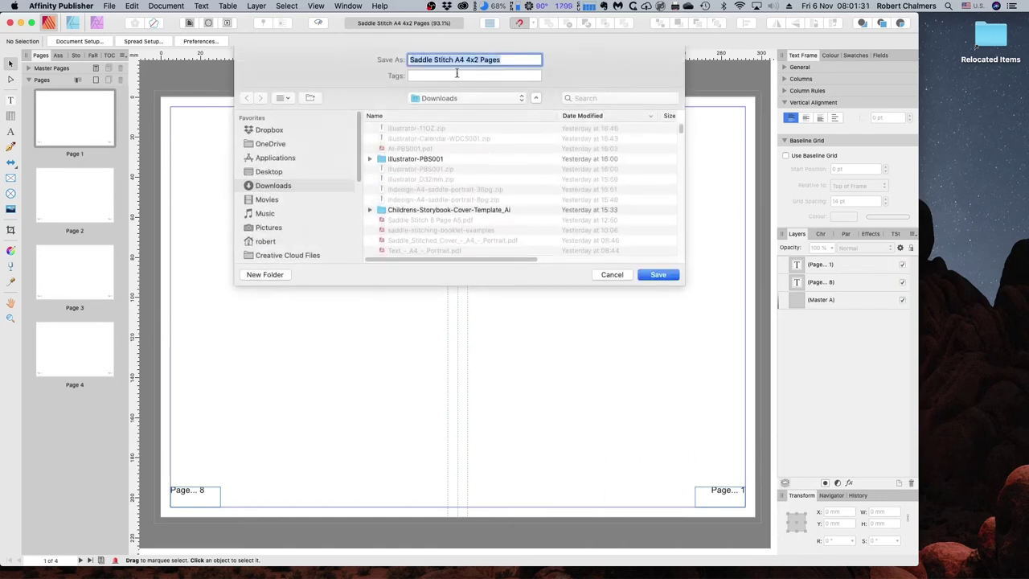
click(661, 276)
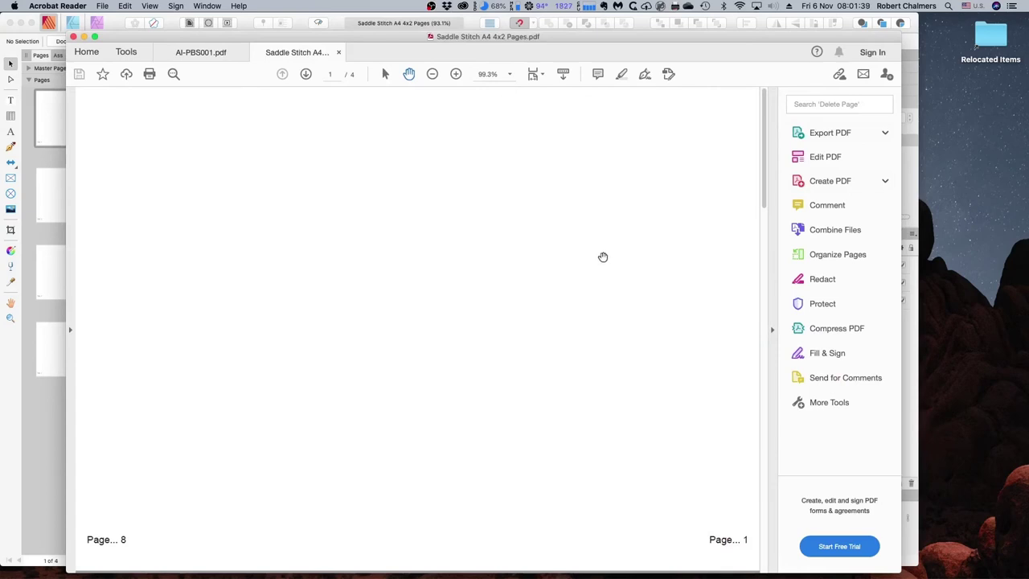
mouse_move(166, 488)
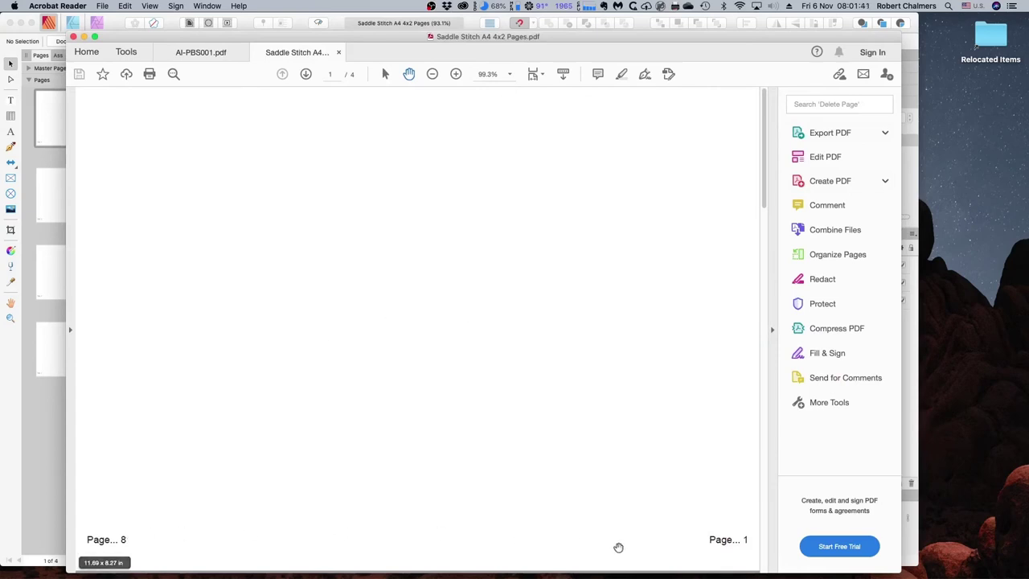
click(306, 74)
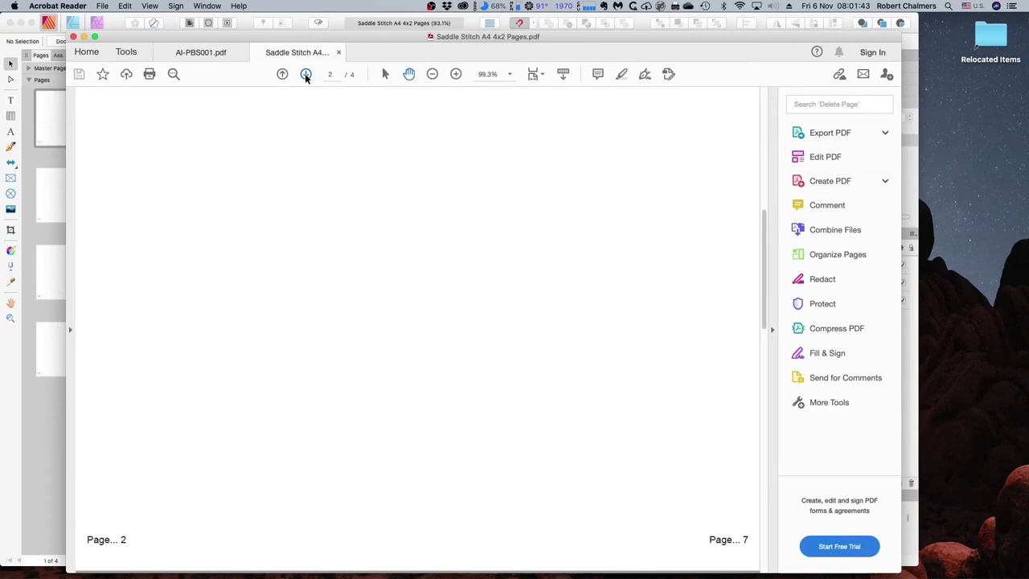
click(306, 74)
click(306, 74)
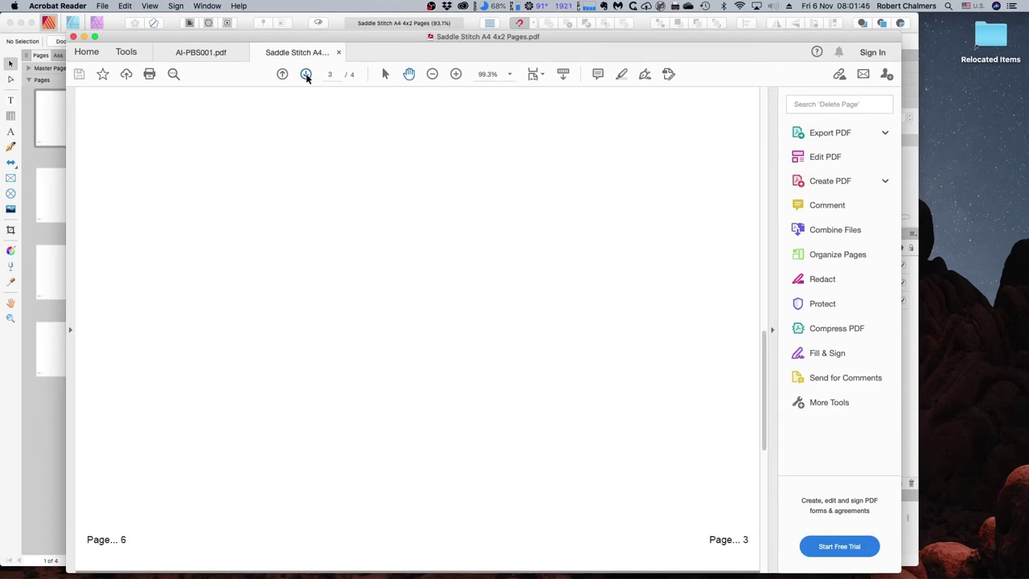
click(283, 73)
click(283, 74)
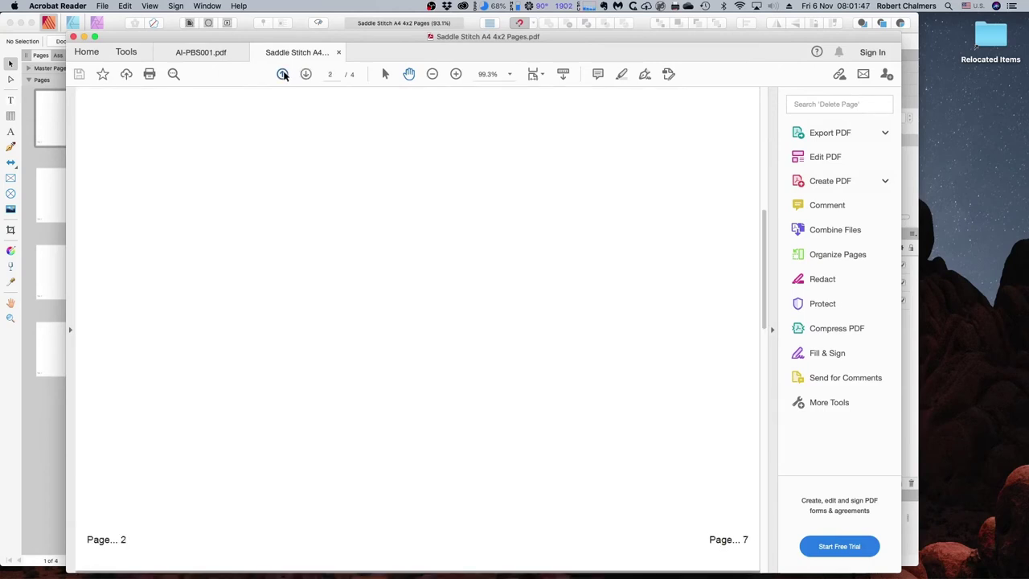
click(283, 74)
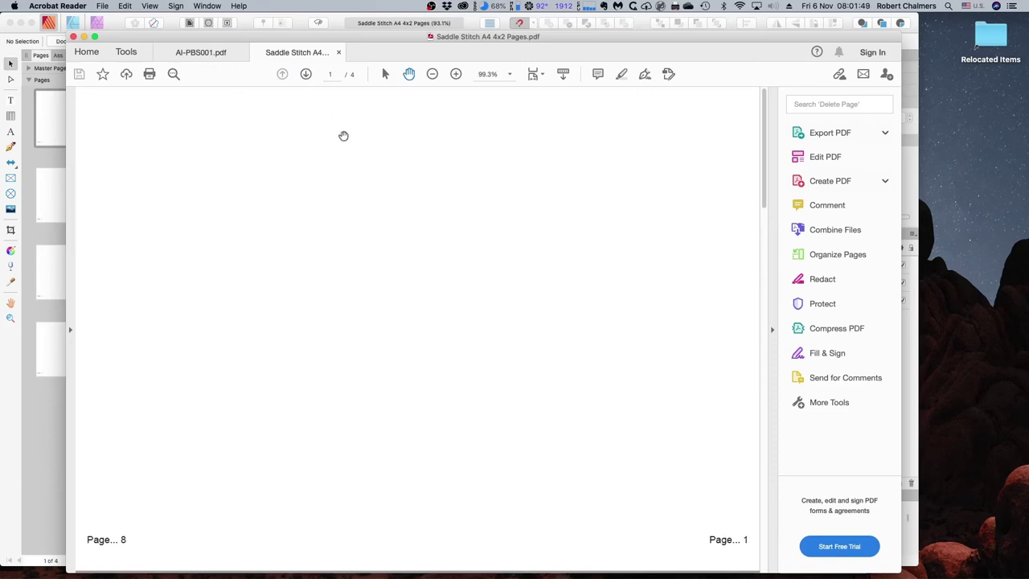
- Start a print job on the HP LaserJet P2015 Series printer
click(103, 7)
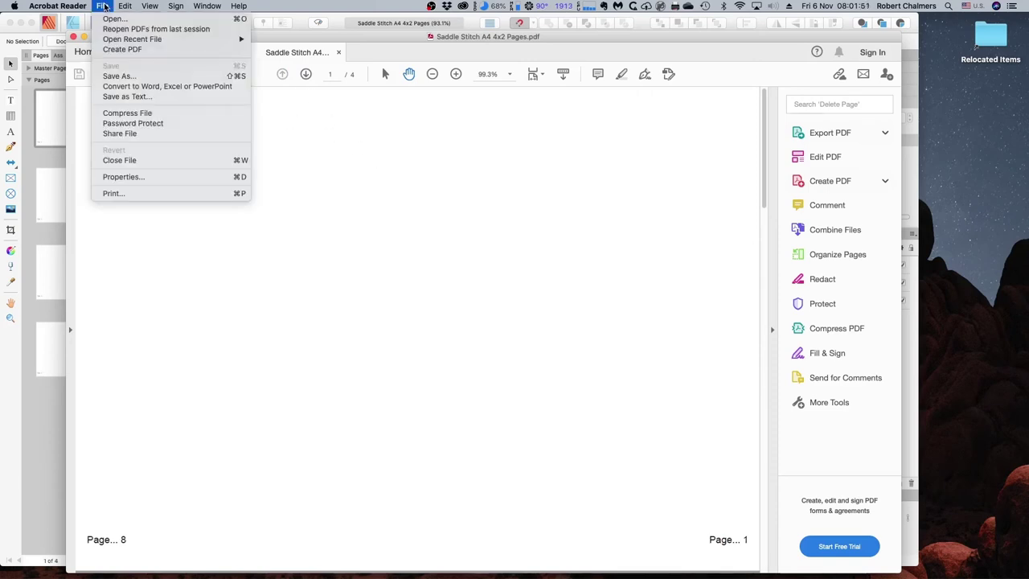
click(155, 194)
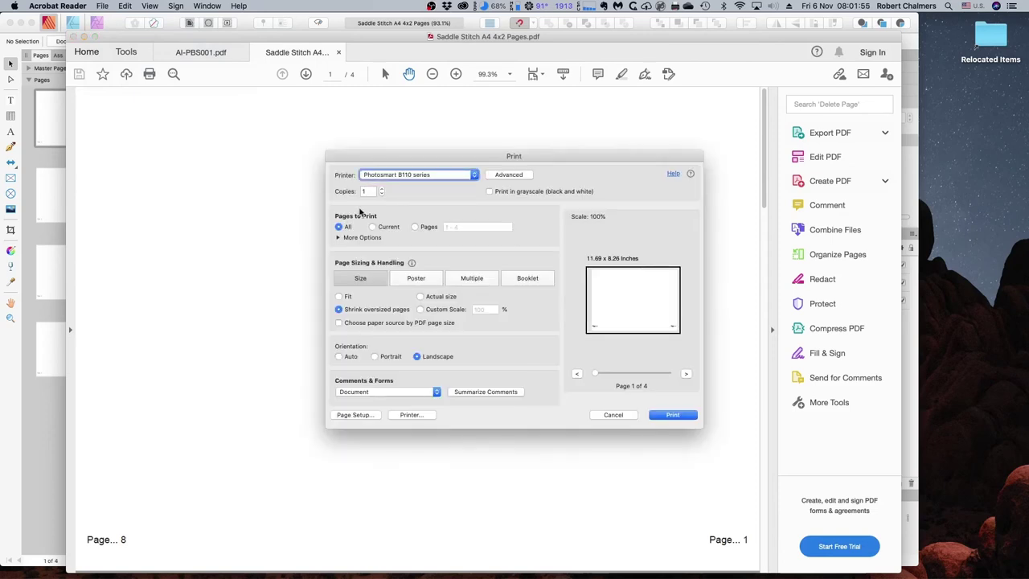
click(476, 174)
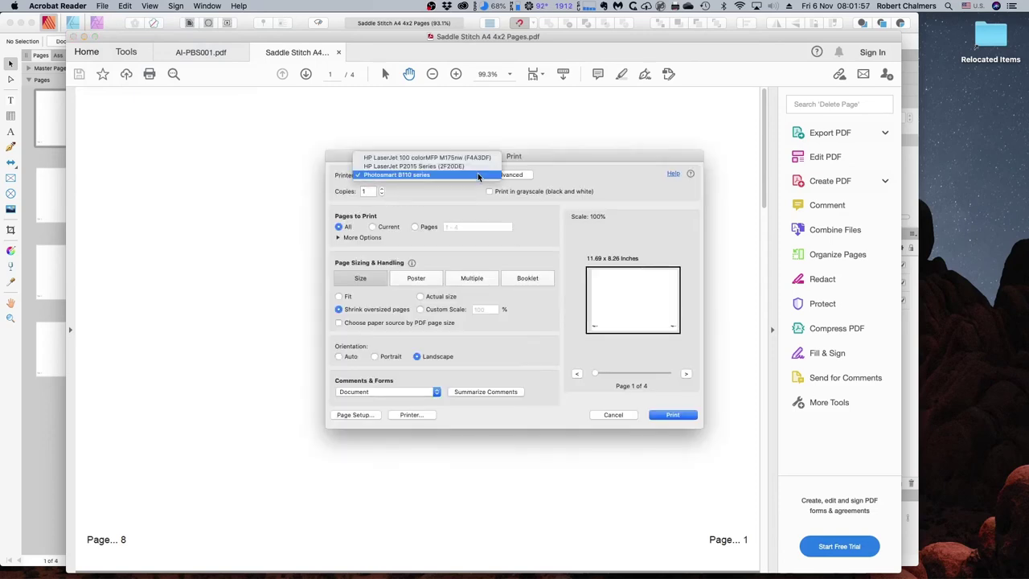
click(450, 166)
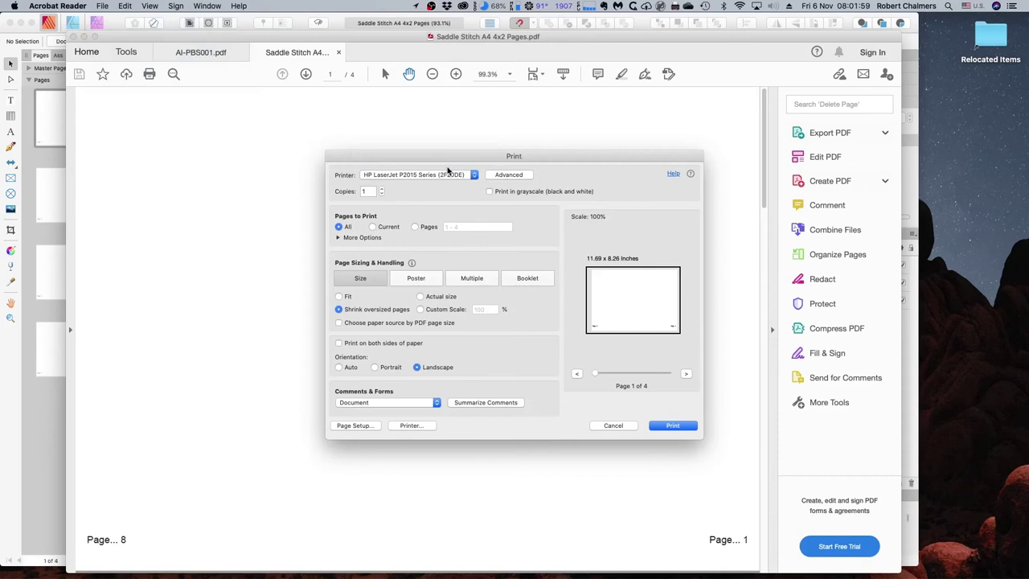
drag(435, 161, 231, 104)
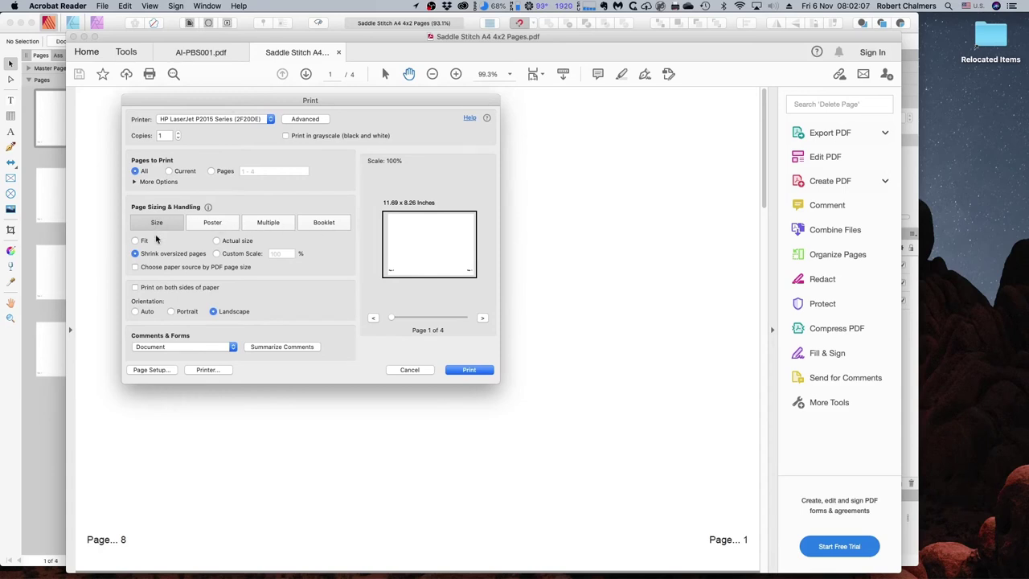
- Set Odd or Even Pages to Odd pages only
click(134, 183)
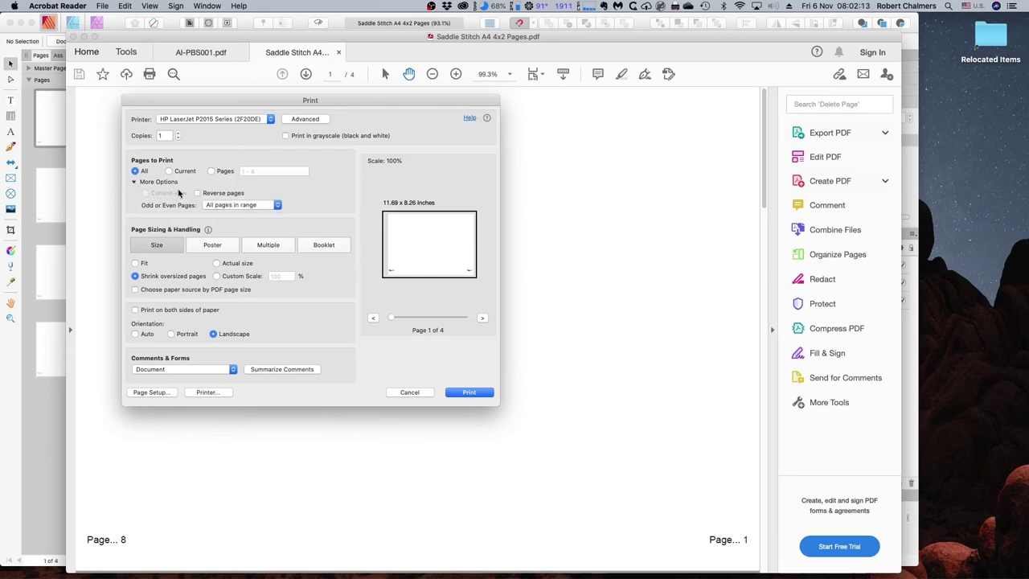
click(277, 207)
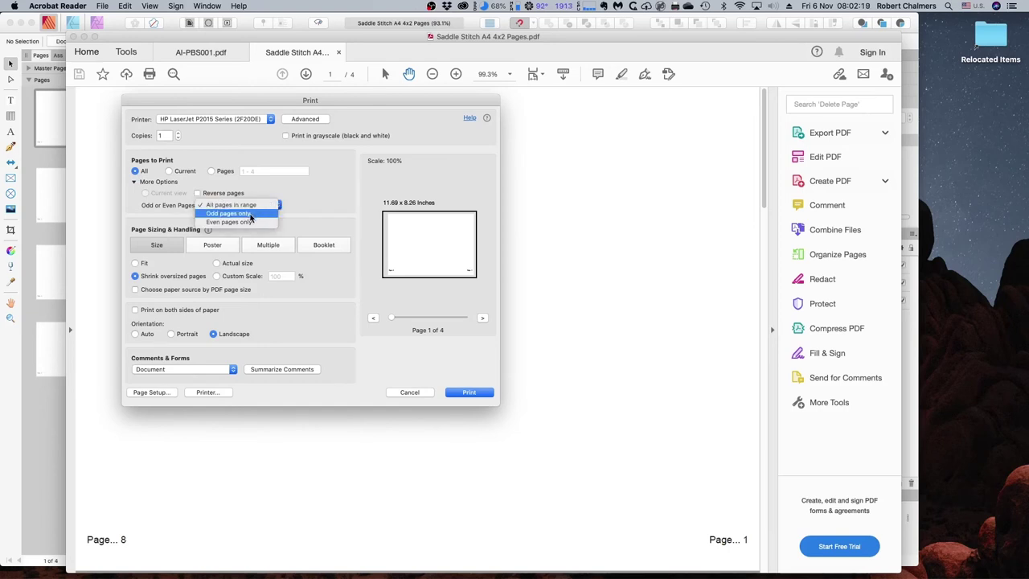
click(251, 215)
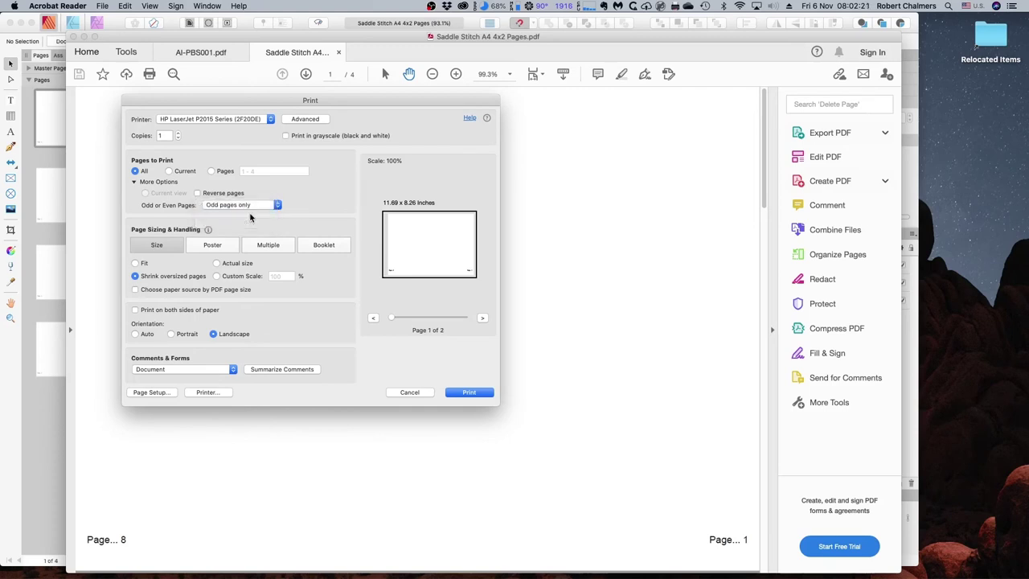
- Print the odd pages of the booklet
click(471, 392)
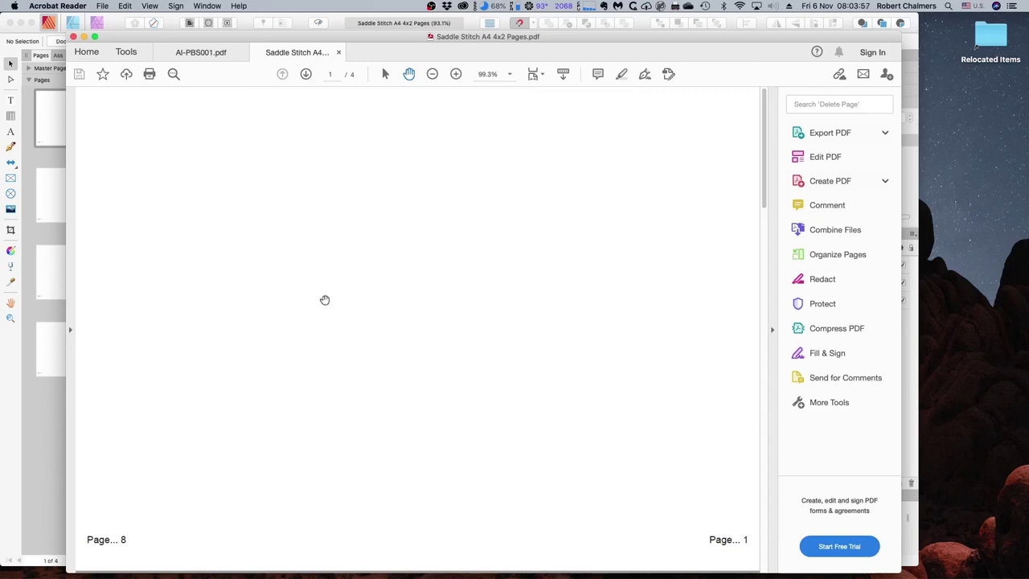
- Print the booklet again with Odd or Even Pages set to Even pages only
click(101, 9)
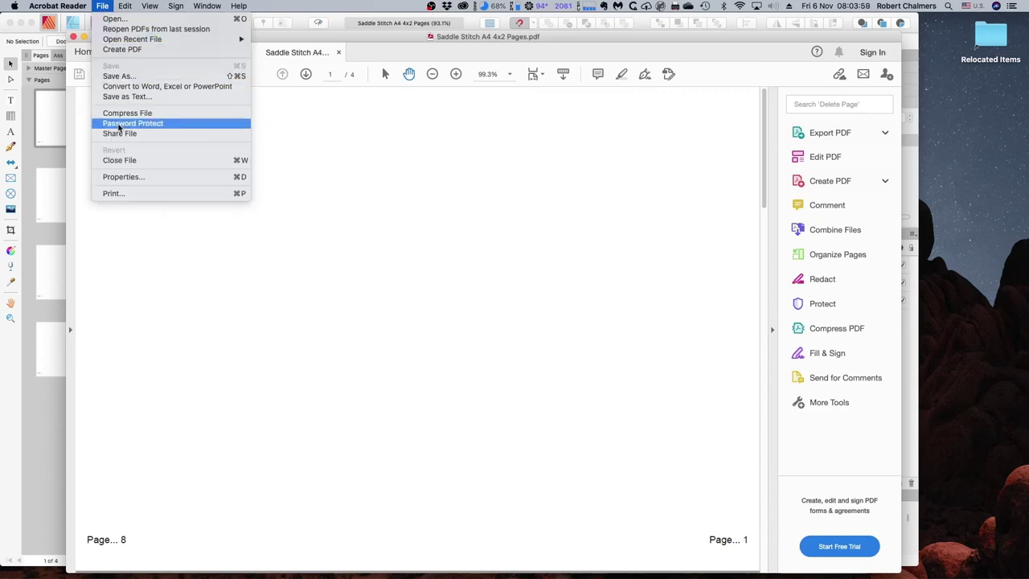
click(137, 198)
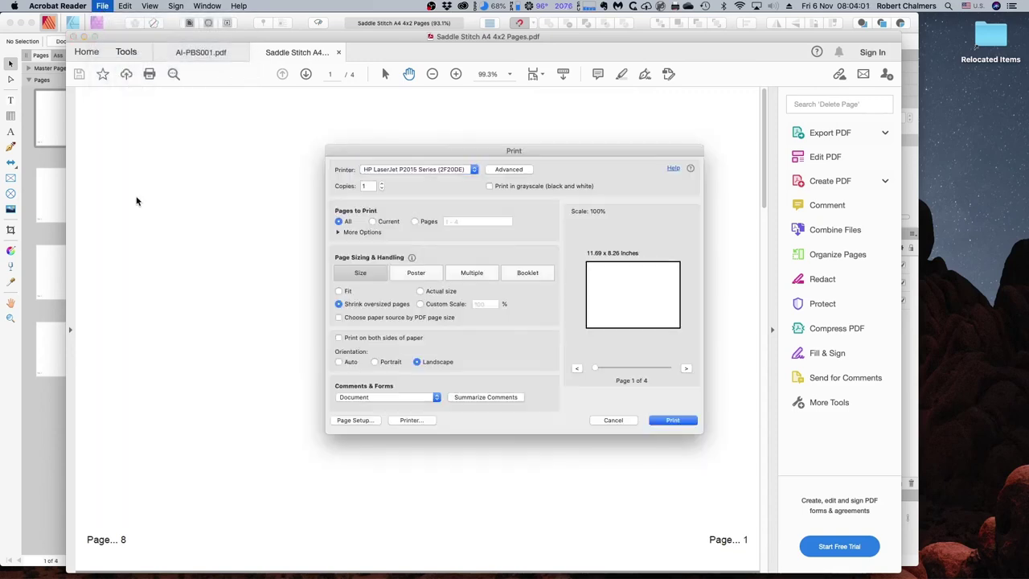
click(338, 232)
click(463, 255)
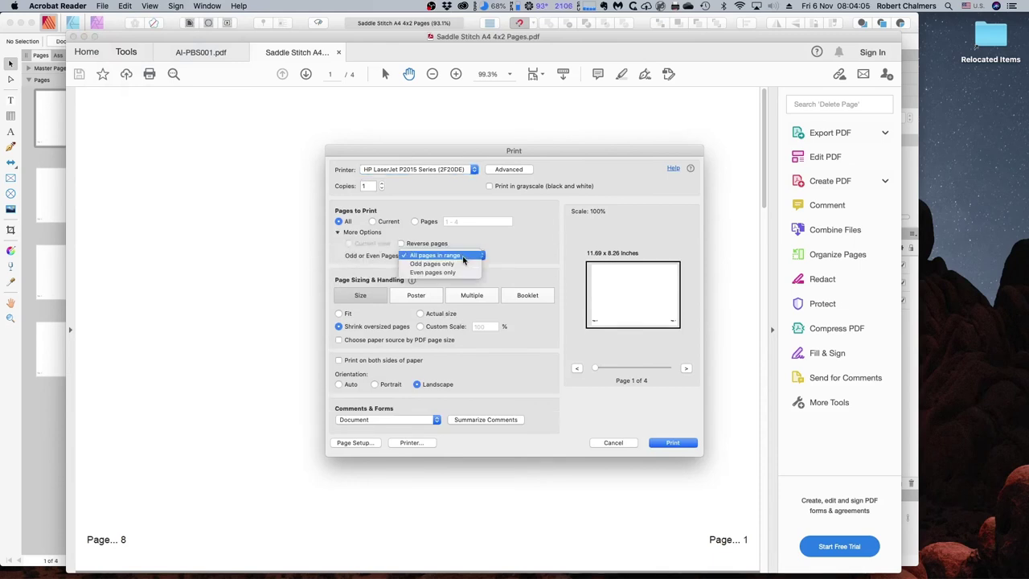
click(458, 274)
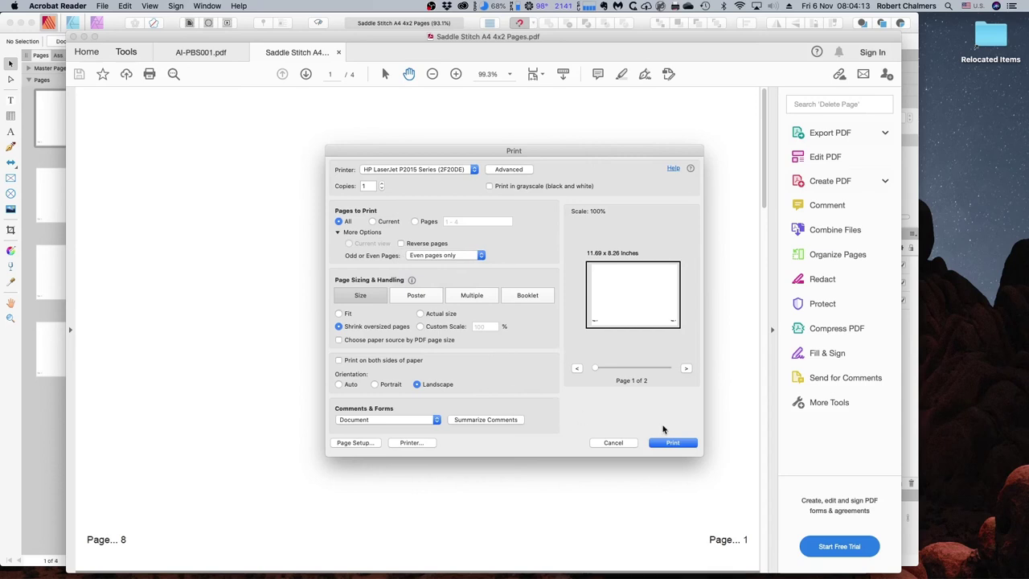
click(672, 443)
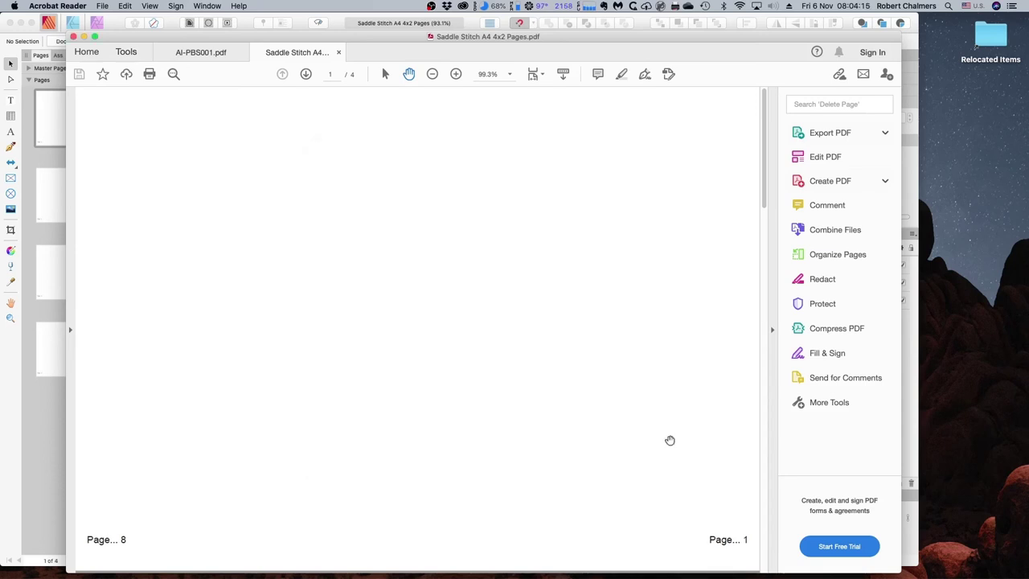